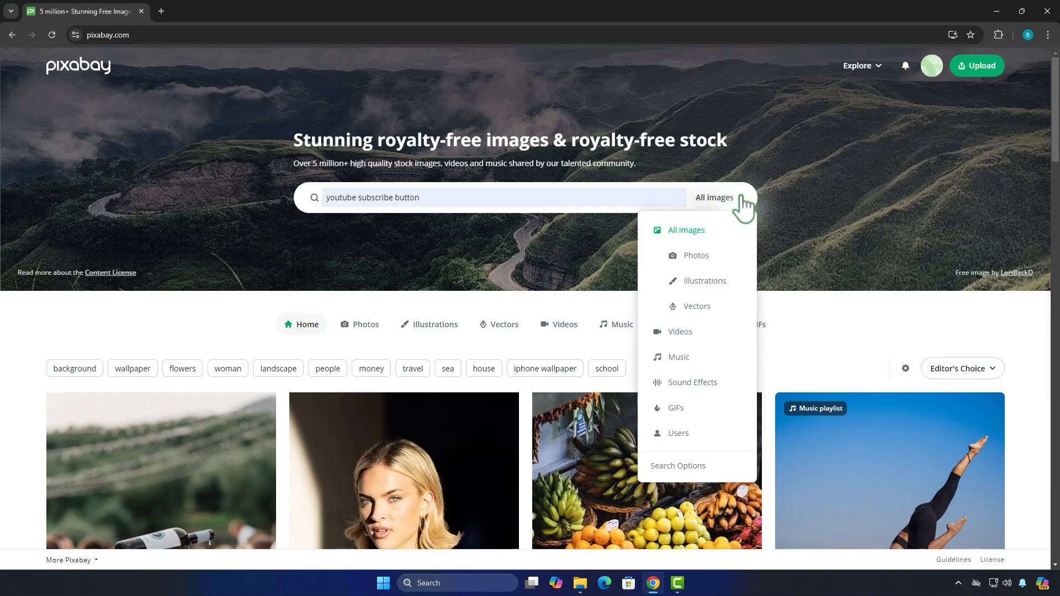
Search Pixabay's videos for "youtube subscribe button" and open the 8-second green-screen like, subscribe and bell clip in a new tab.
{"action": "left_click", "coordinate": [700, 332]}
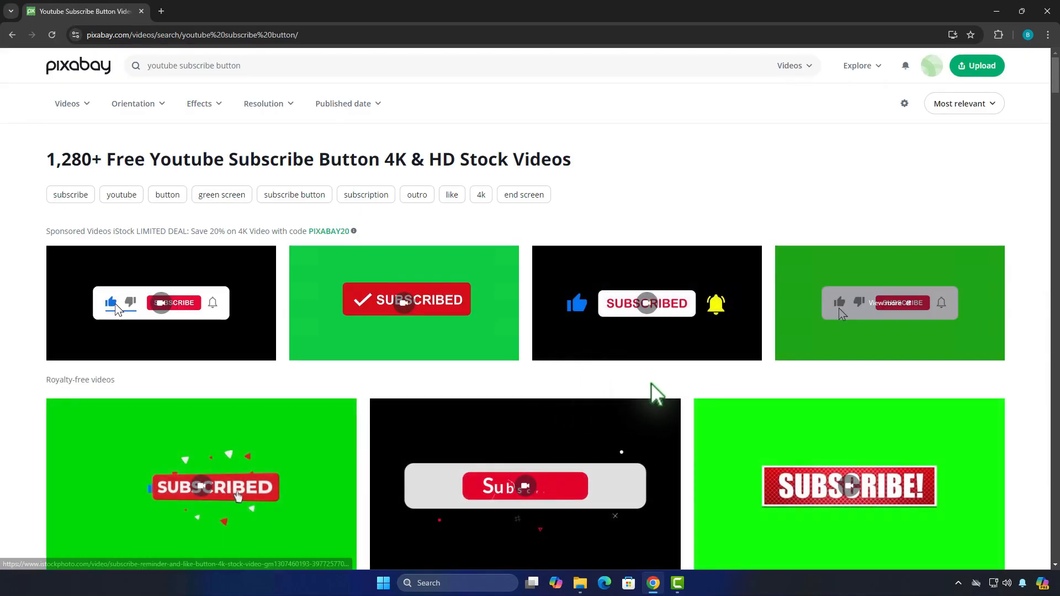
{"action": "scroll", "coordinate": [685, 385], "scroll_direction": "down", "scroll_amount": 5}
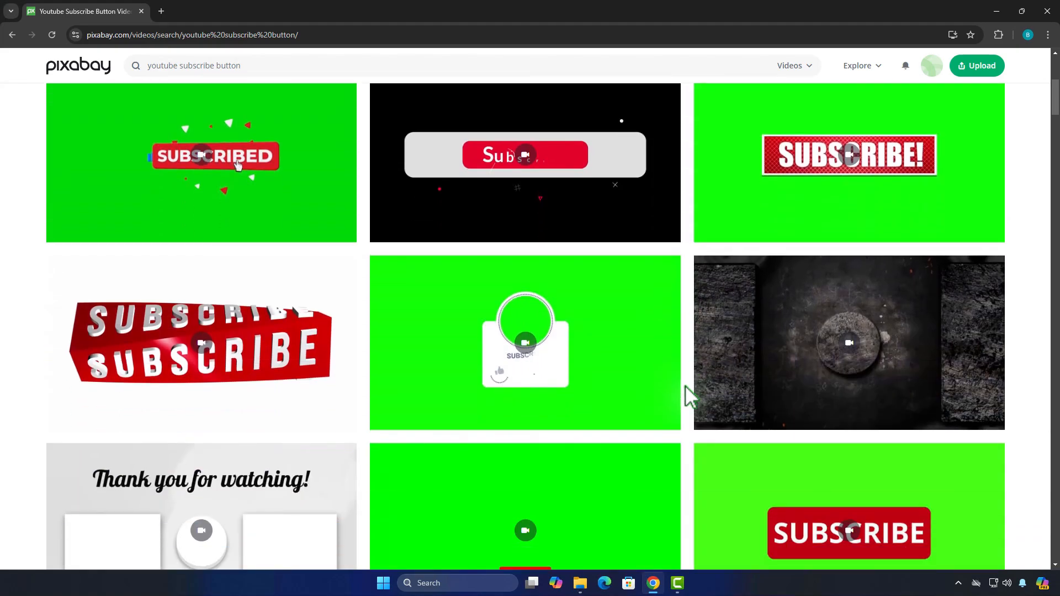
{"action": "scroll", "coordinate": [685, 386], "scroll_direction": "down", "scroll_amount": 15}
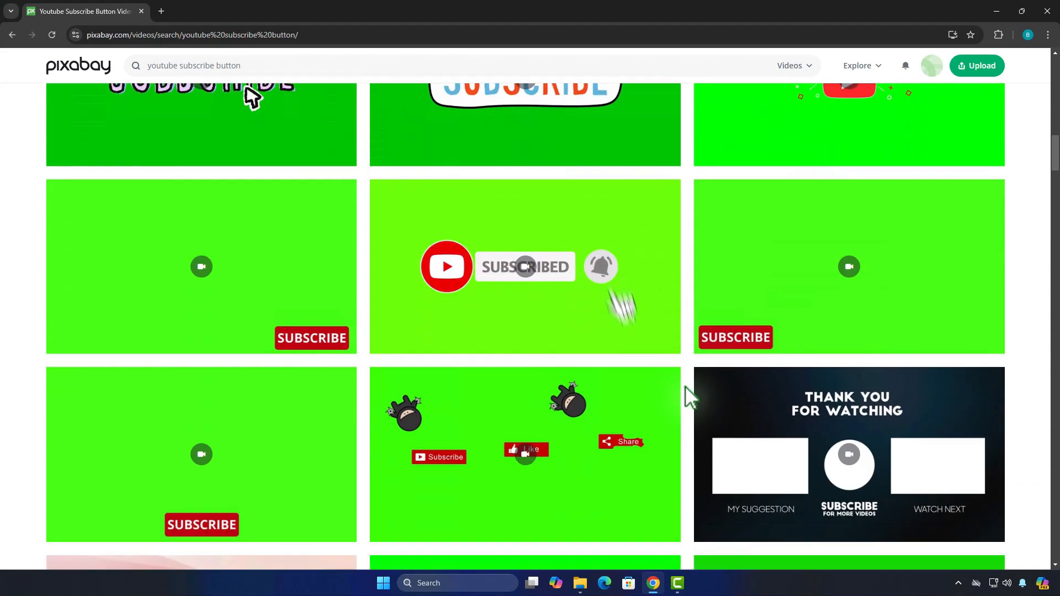
{"action": "scroll", "coordinate": [685, 387], "scroll_direction": "down", "scroll_amount": 7}
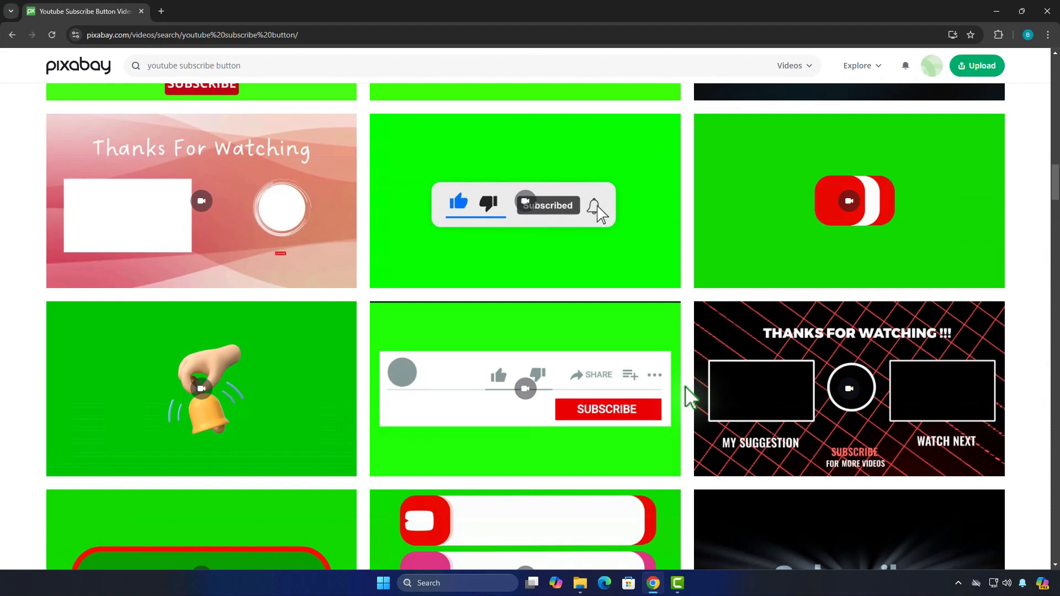
{"action": "scroll", "coordinate": [688, 396], "scroll_direction": "up", "scroll_amount": 2}
{"action": "mouse_move", "coordinate": [516, 288]}
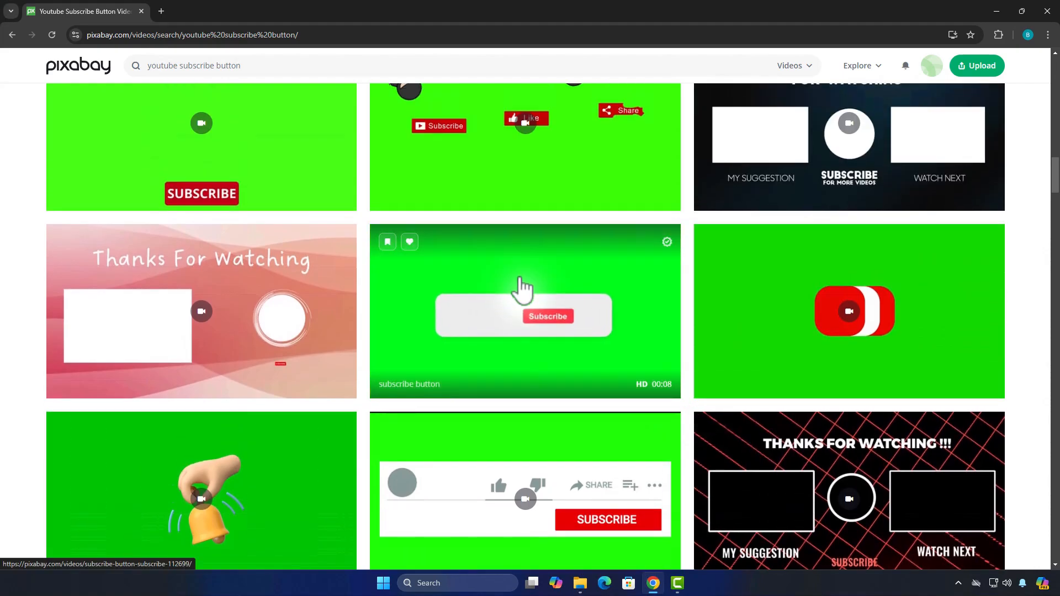
{"action": "right_click", "coordinate": [607, 271]}
{"action": "left_click", "coordinate": [650, 283]}
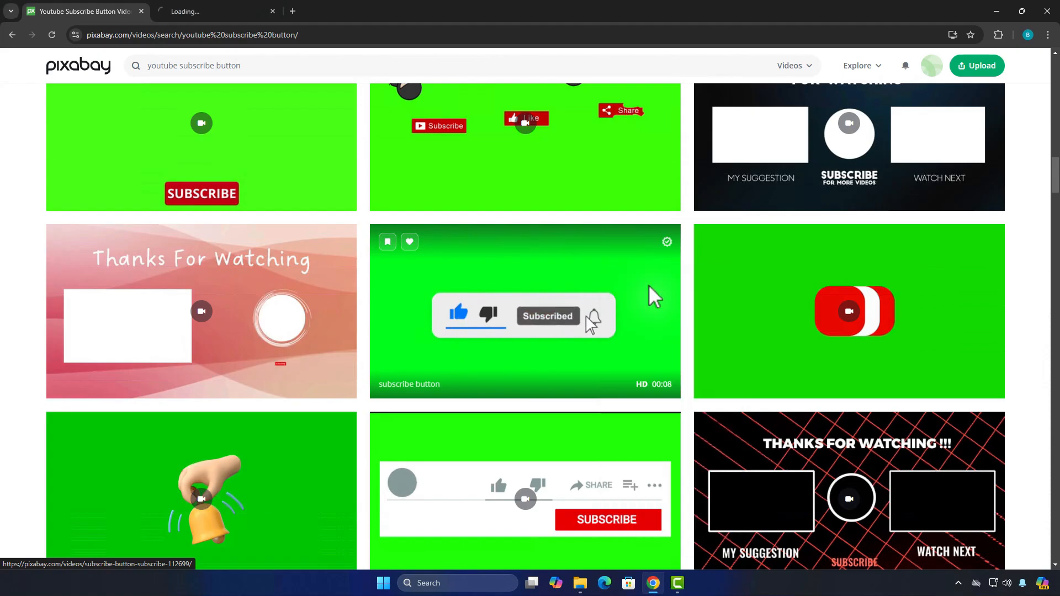
{"action": "left_click", "coordinate": [215, 12]}
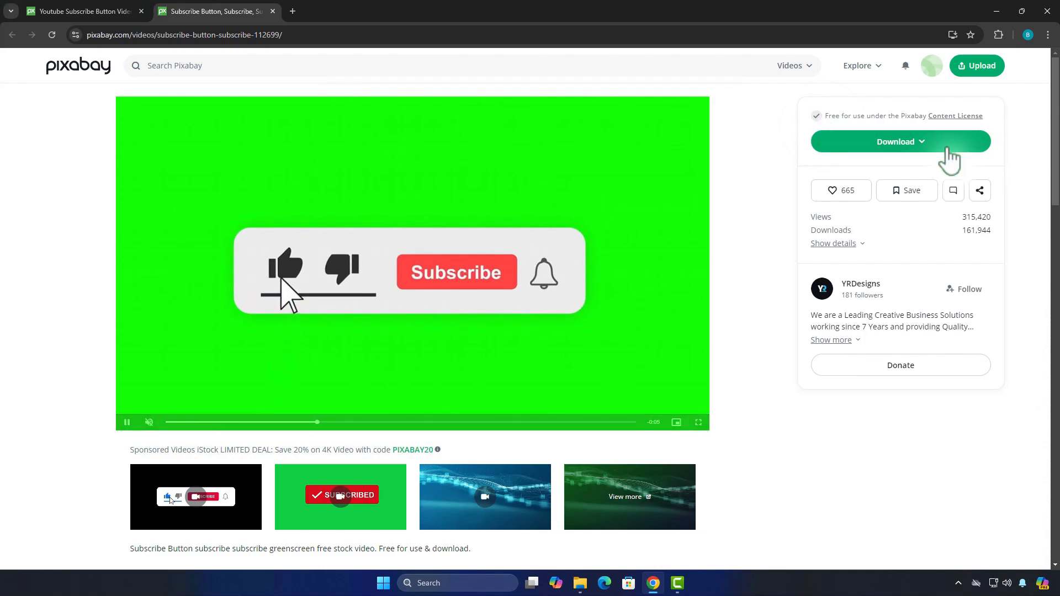
Download the green-screen subscribe button video as a 1920×1080 MP4.
{"action": "left_click", "coordinate": [947, 147]}
{"action": "left_click", "coordinate": [845, 253]}
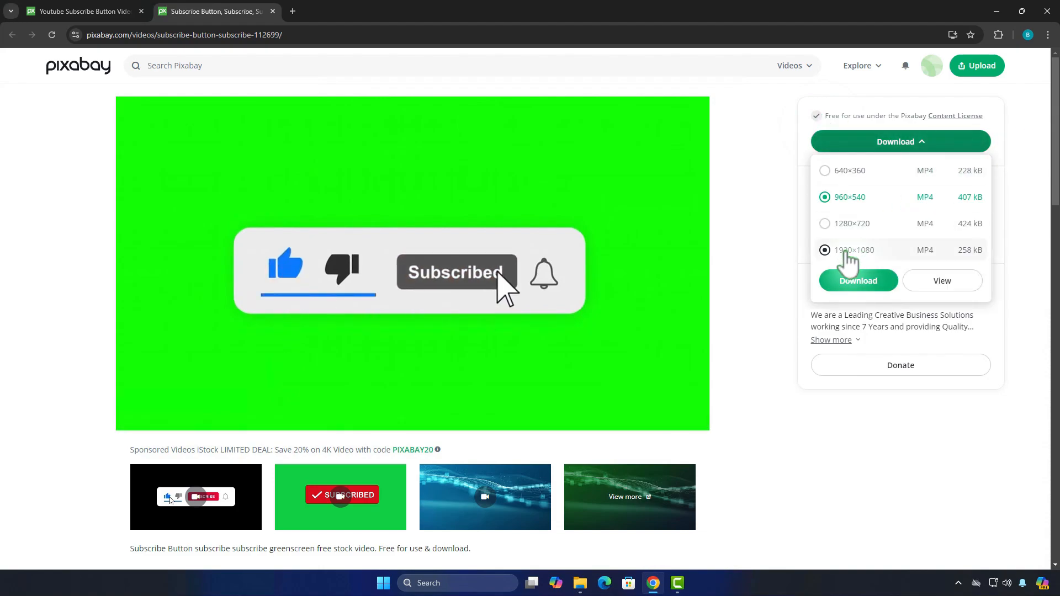
{"action": "left_click", "coordinate": [880, 282]}
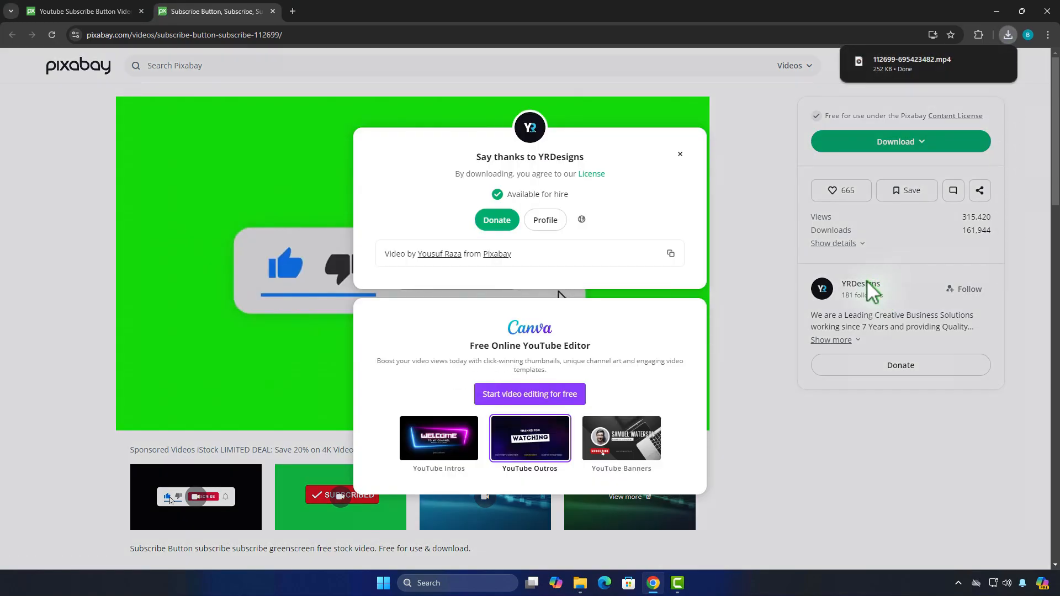
{"action": "left_click", "coordinate": [997, 11]}
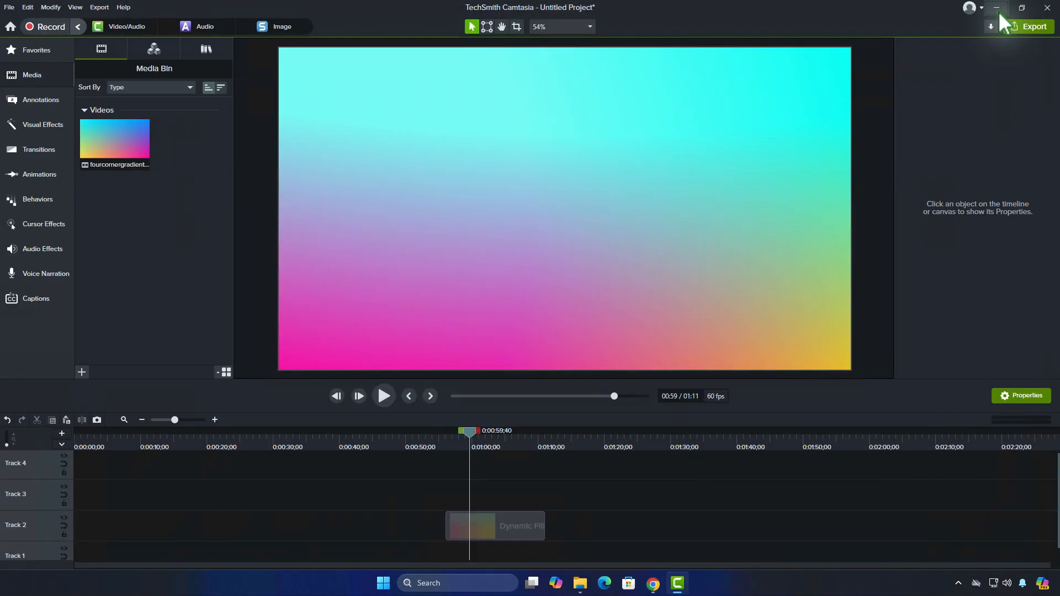
{"action": "double_click", "coordinate": [183, 233]}
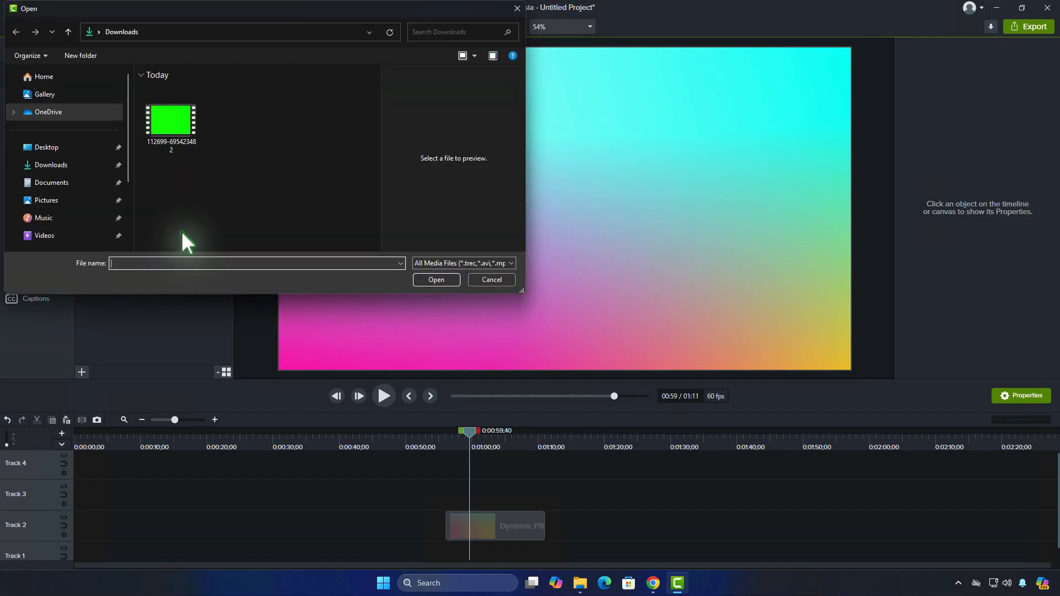
{"action": "left_click", "coordinate": [171, 126]}
{"action": "left_click", "coordinate": [435, 280]}
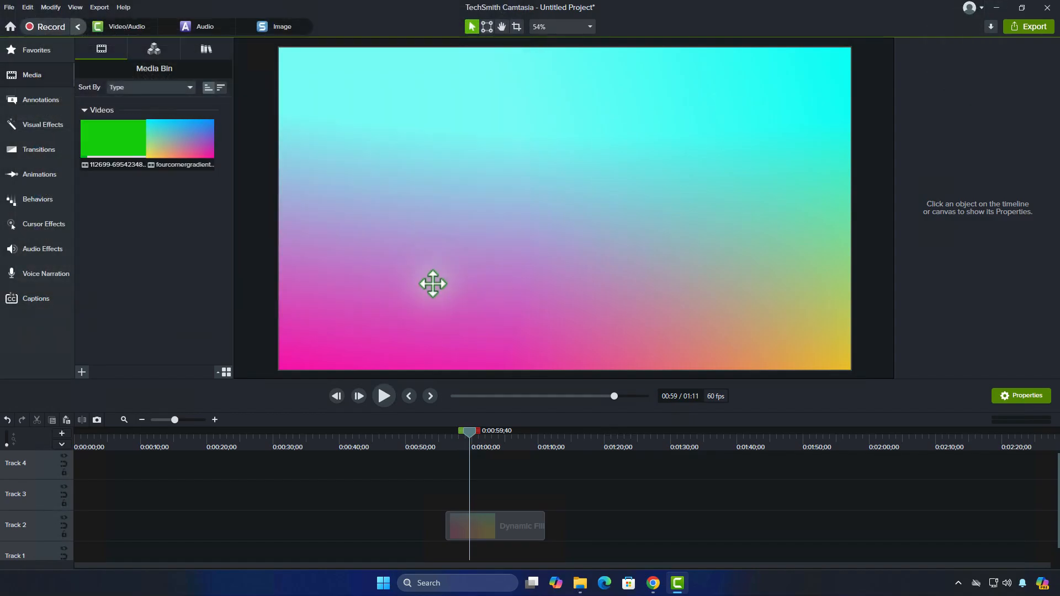
{"action": "left_click_drag", "start_coordinate": [163, 172], "coordinate": [483, 498]}
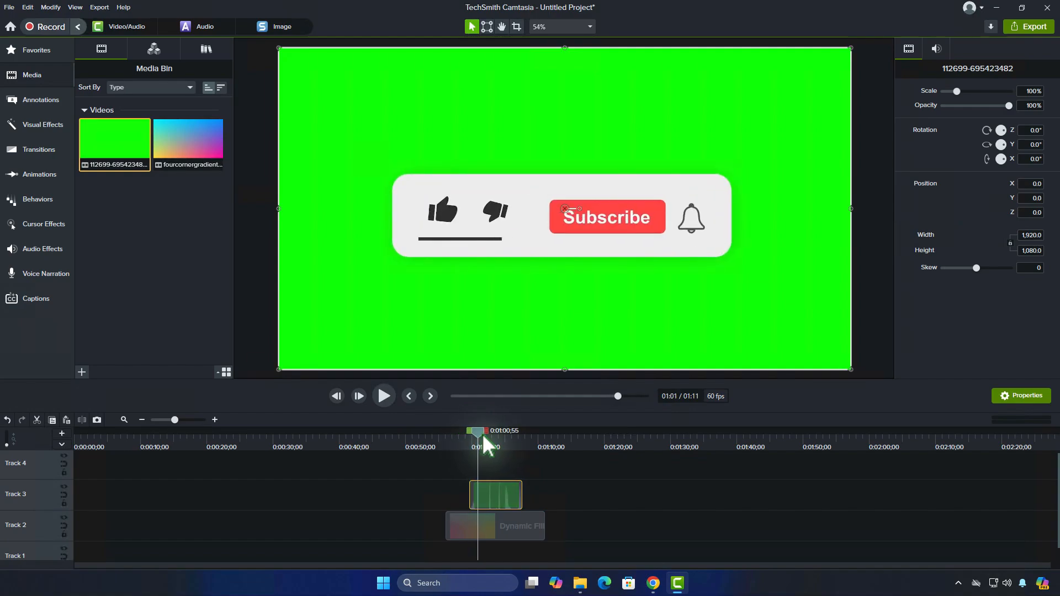
Move the playhead to about 0:01:03 and apply the Remove a Color effect to the green-screen clip on Track 3.
{"action": "left_click_drag", "start_coordinate": [475, 432], "coordinate": [496, 437]}
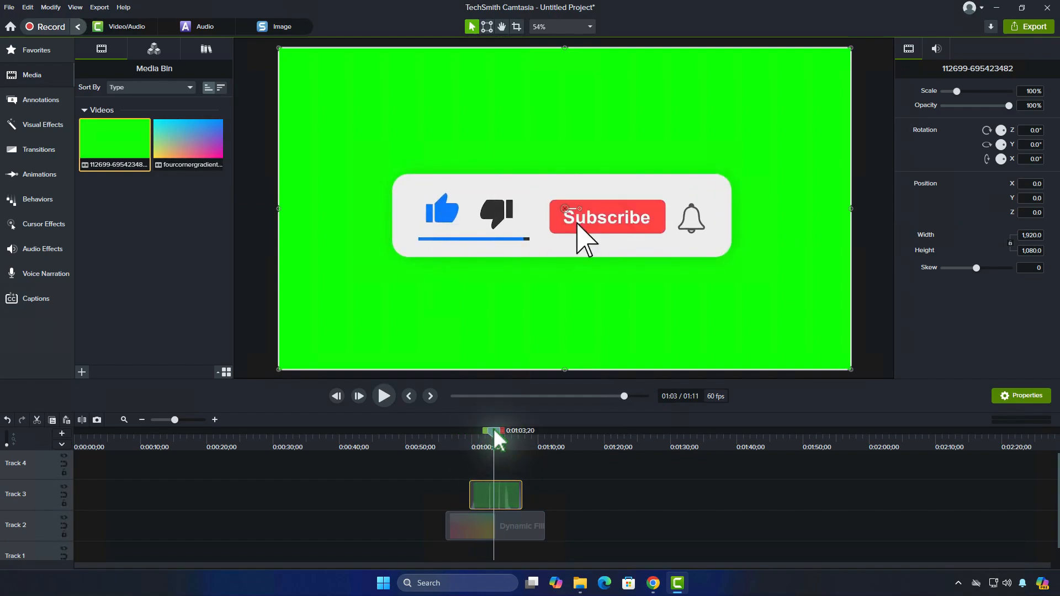
{"action": "left_click", "coordinate": [48, 123]}
{"action": "scroll", "coordinate": [219, 190], "scroll_direction": "down", "scroll_amount": 7}
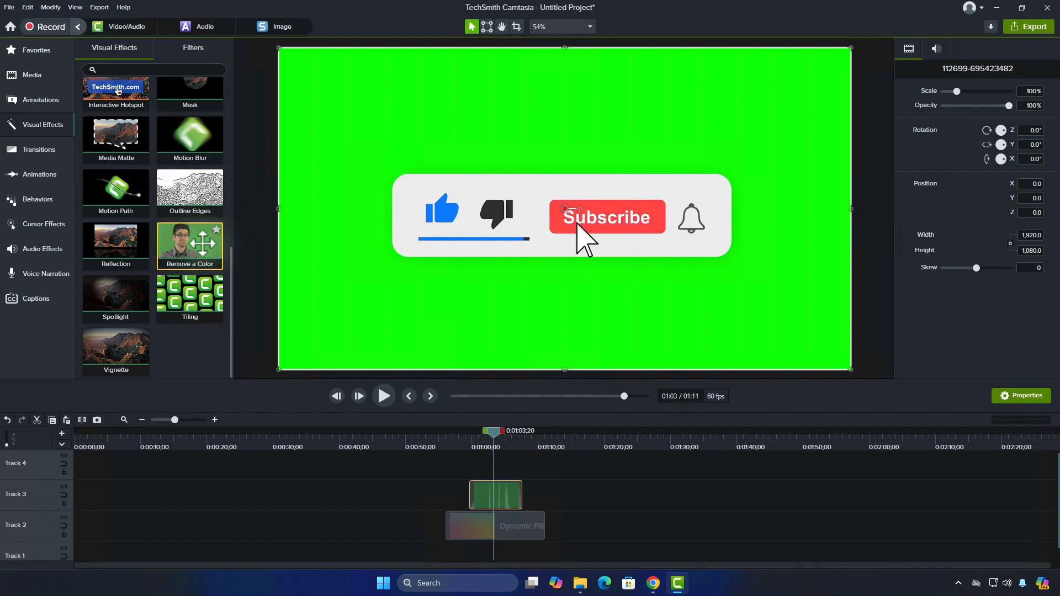
{"action": "left_click_drag", "start_coordinate": [190, 246], "coordinate": [508, 494]}
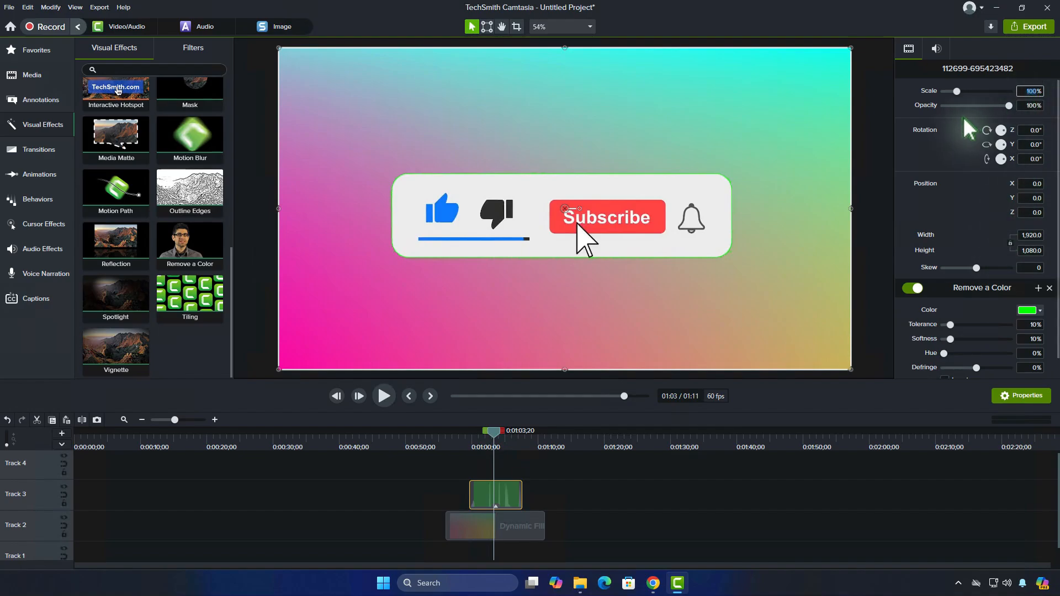
Scale the green-screen clip to 35% at the canvas's bottom centre (Y about -351) and preview it from just before its start.
{"action": "type", "text": "35"}
{"action": "key", "text": "Return"}
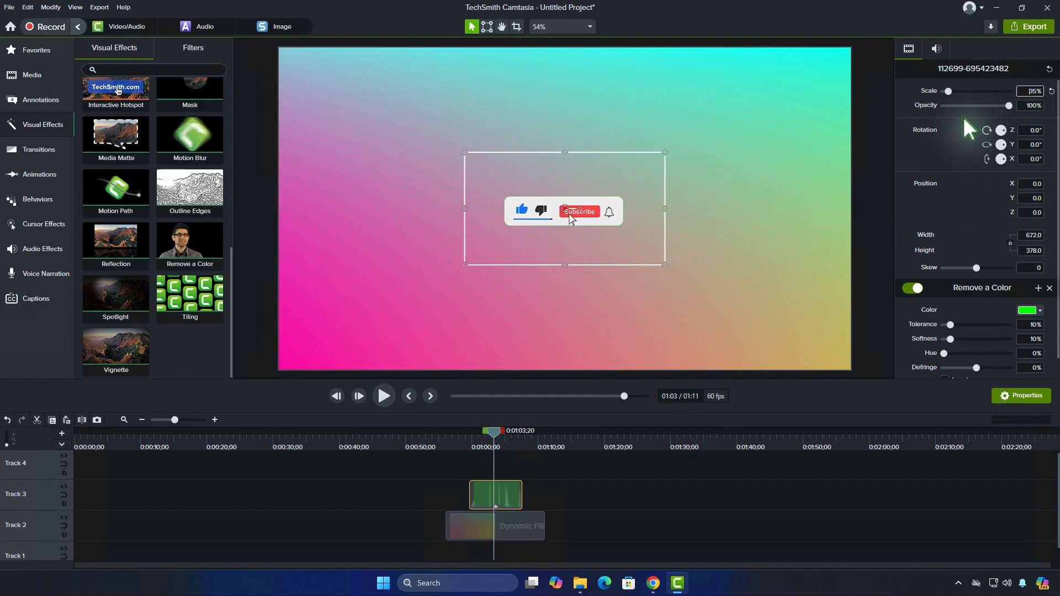
{"action": "left_click_drag", "start_coordinate": [618, 240], "coordinate": [621, 343]}
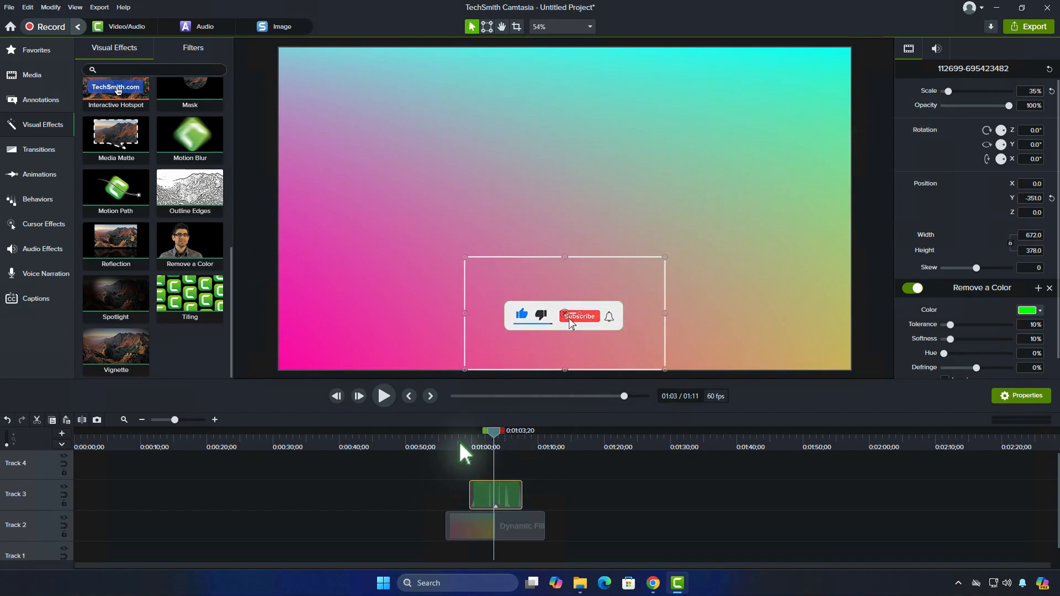
{"action": "left_click", "coordinate": [462, 442]}
{"action": "left_click", "coordinate": [384, 396]}
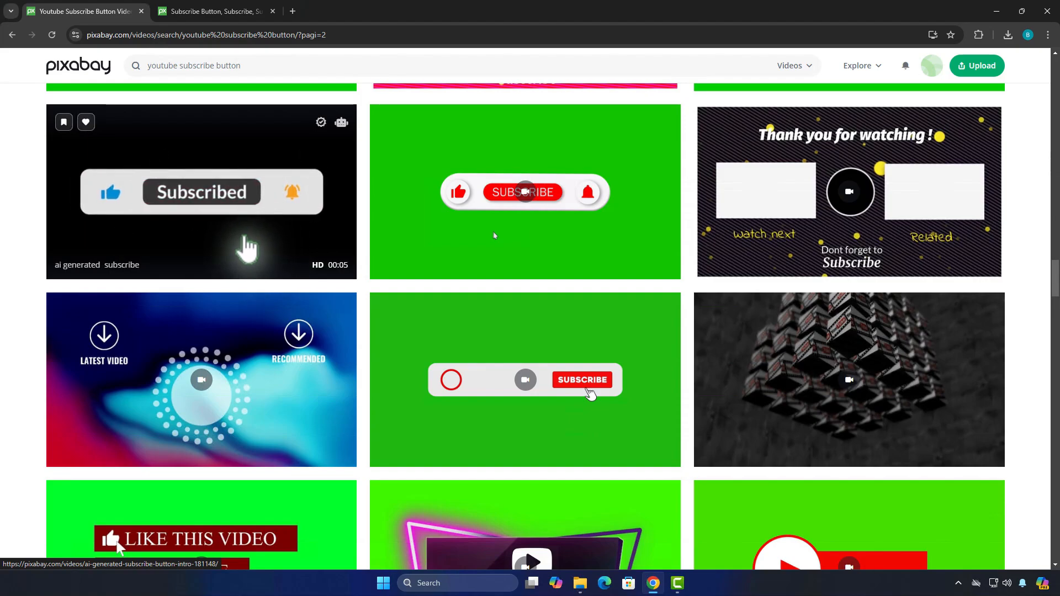
In the browser, open the AI-generated subscribe clip with the black background in a new tab and download it as a 1920×1080 MP4.
{"action": "right_click", "coordinate": [244, 238]}
{"action": "left_click", "coordinate": [273, 246]}
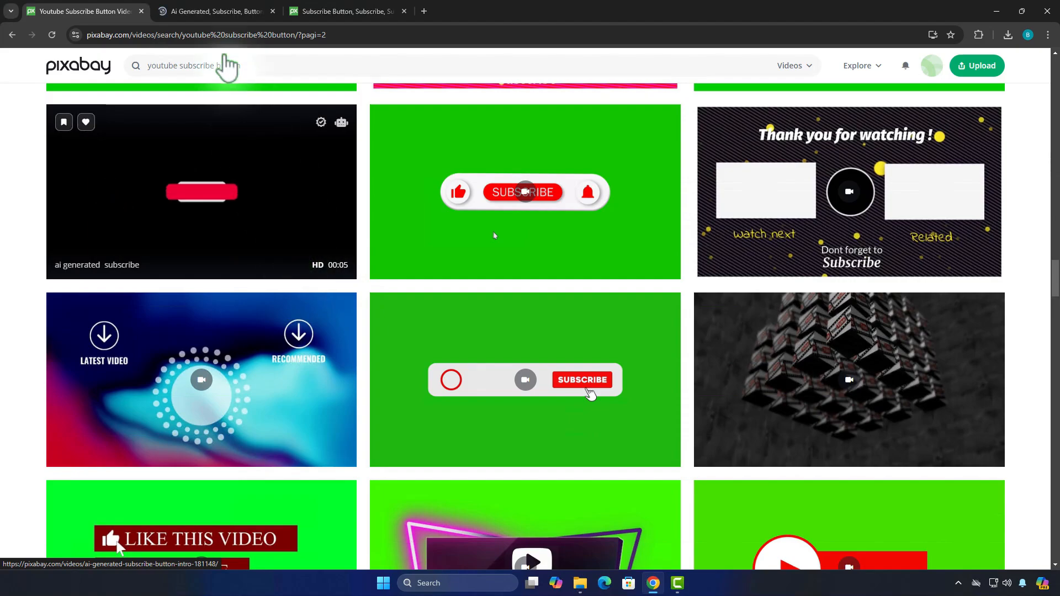
{"action": "left_click", "coordinate": [206, 17]}
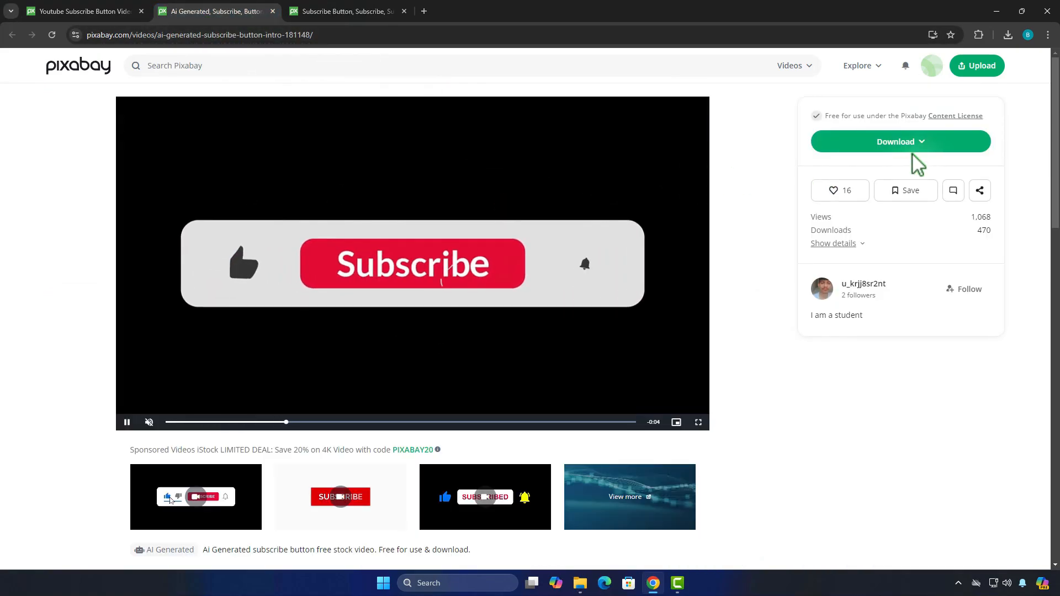
{"action": "left_click", "coordinate": [930, 144]}
{"action": "left_click", "coordinate": [850, 250]}
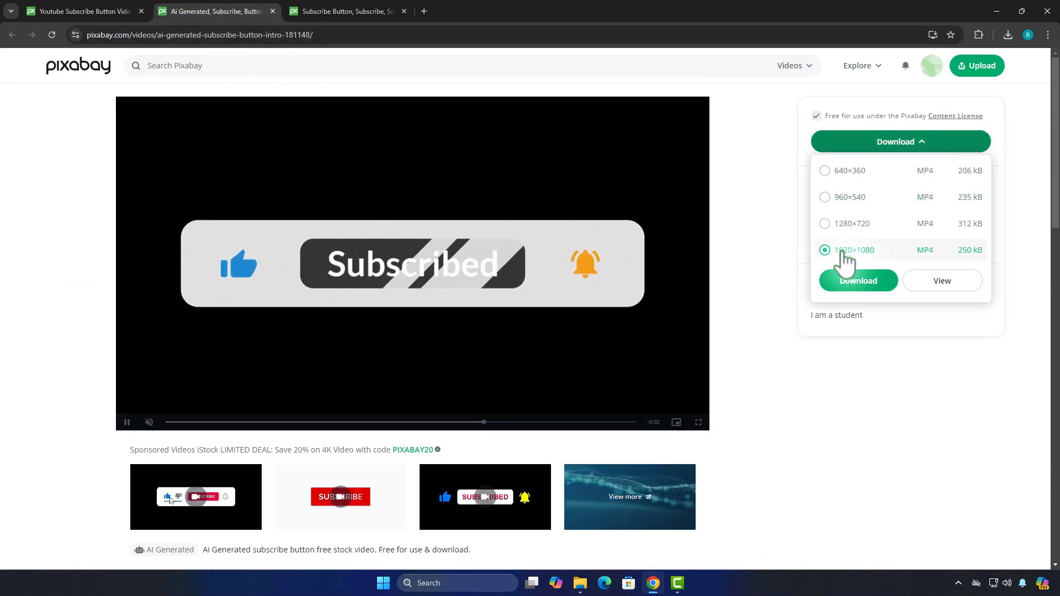
{"action": "left_click", "coordinate": [878, 282]}
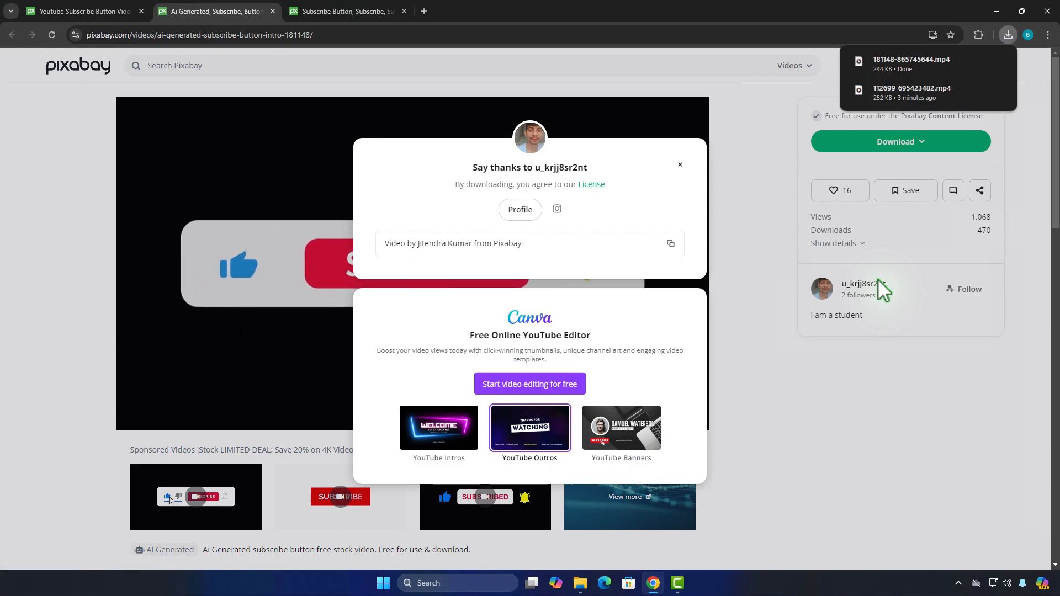
{"action": "left_click", "coordinate": [995, 12]}
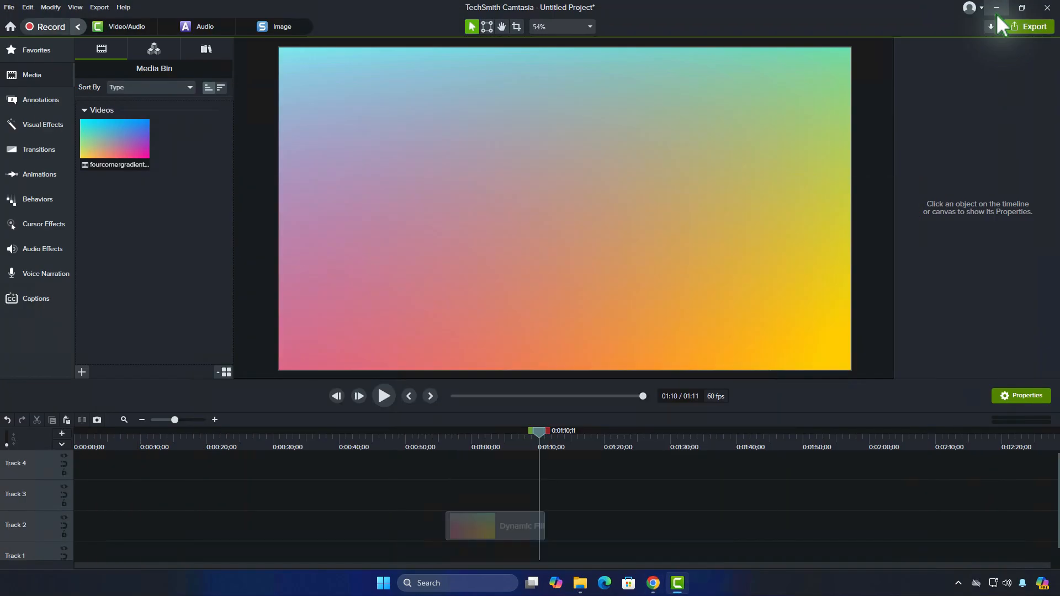
{"action": "double_click", "coordinate": [170, 193]}
{"action": "double_click", "coordinate": [173, 121]}
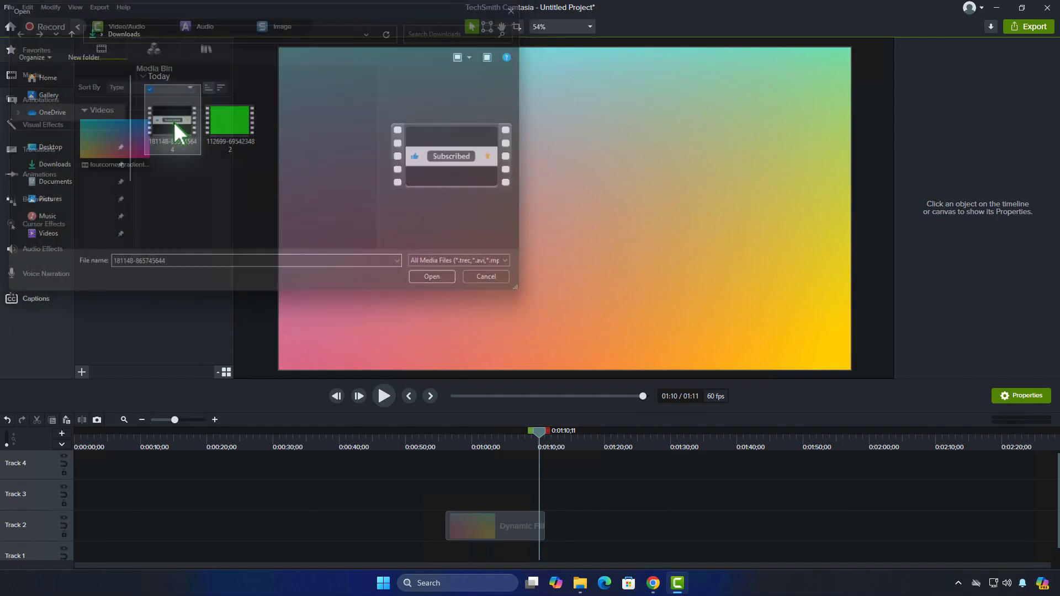
{"action": "left_click_drag", "start_coordinate": [114, 140], "coordinate": [486, 496]}
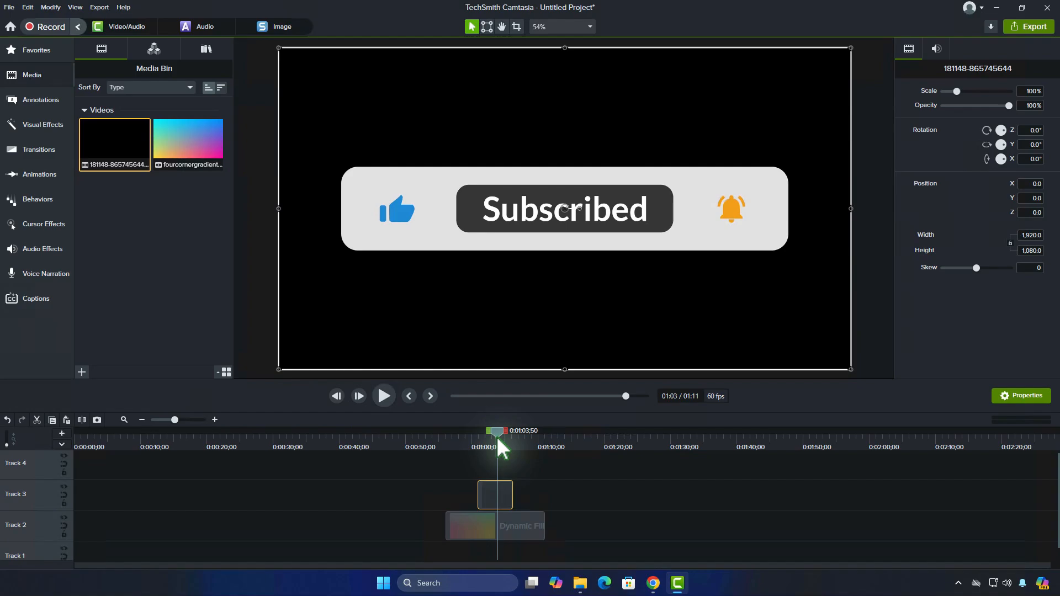
Apply Remove a Color to the new subscribe clip and sample the black background as the colour it removes.
{"action": "left_click", "coordinate": [49, 130]}
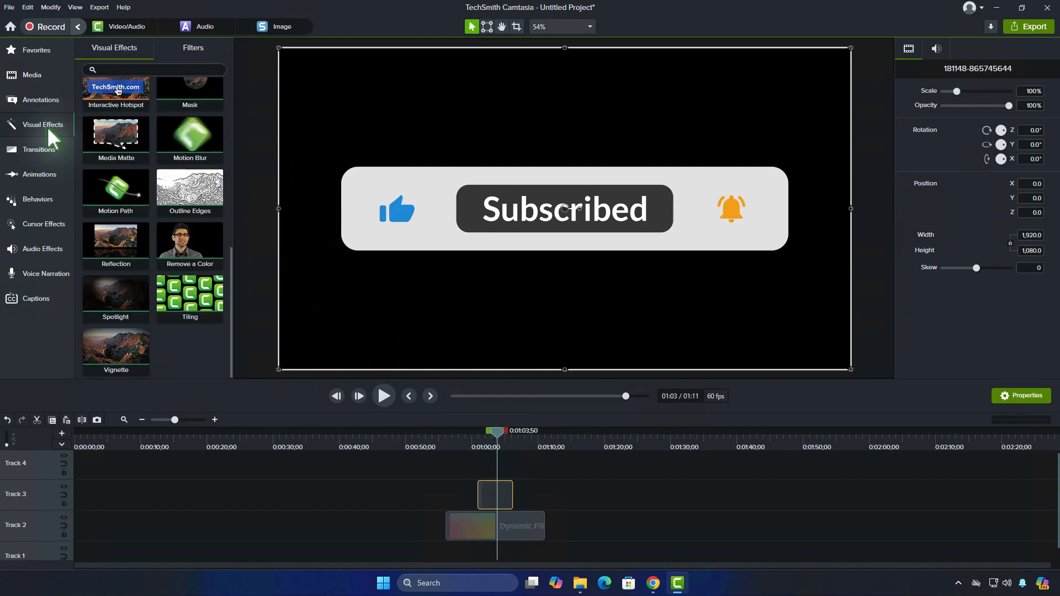
{"action": "left_click_drag", "start_coordinate": [191, 246], "coordinate": [561, 321]}
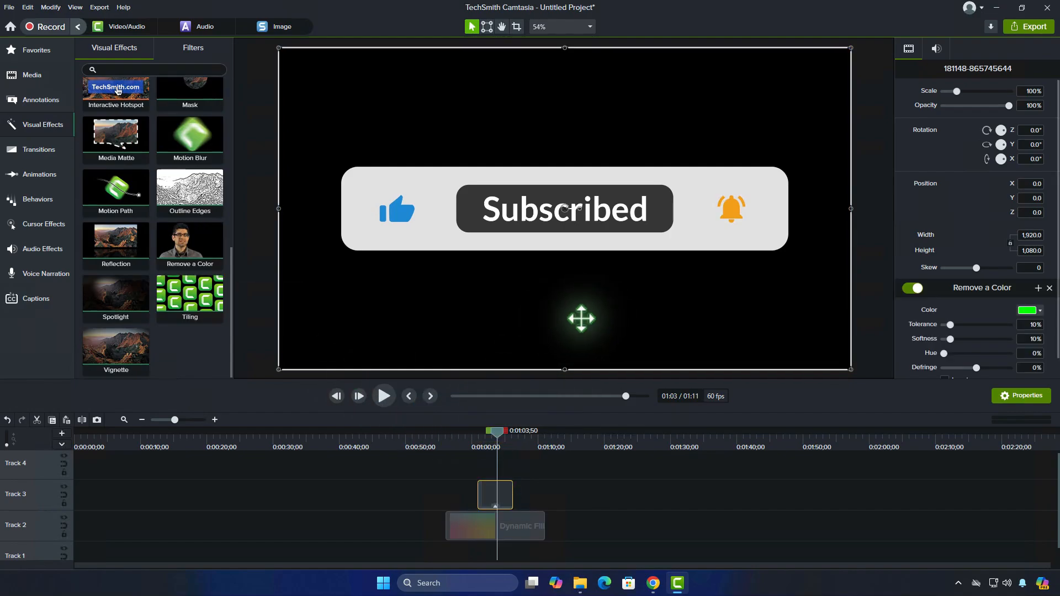
{"action": "left_click", "coordinate": [1041, 311]}
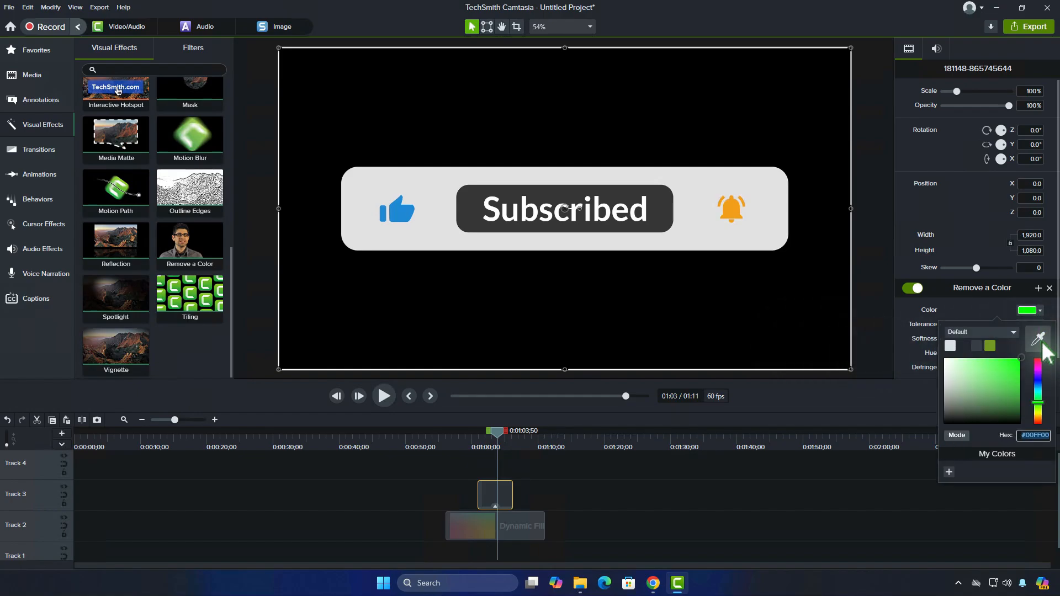
{"action": "left_click", "coordinate": [1038, 340]}
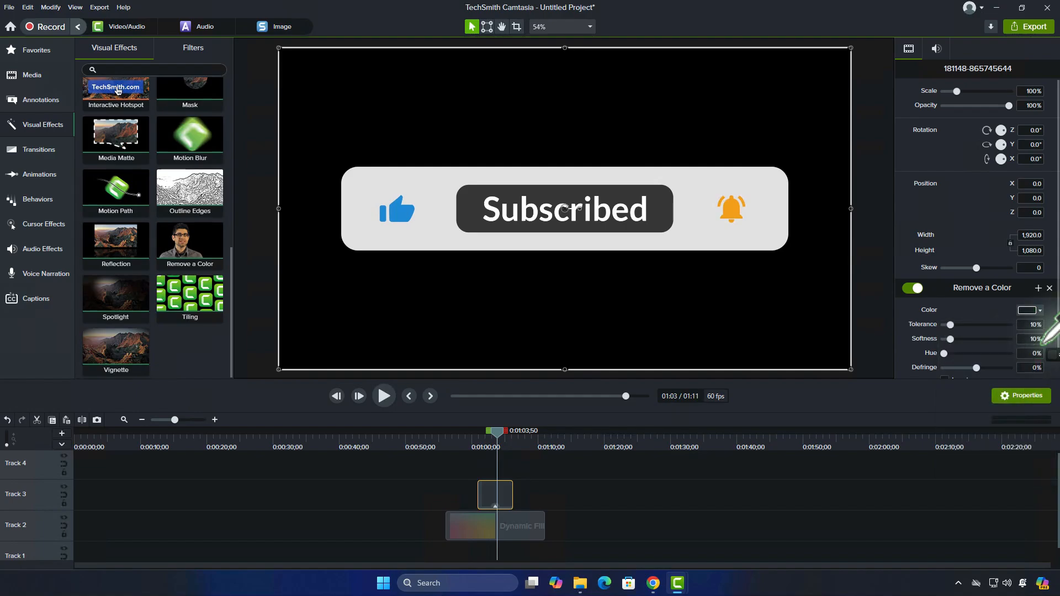
{"action": "left_click", "coordinate": [671, 121]}
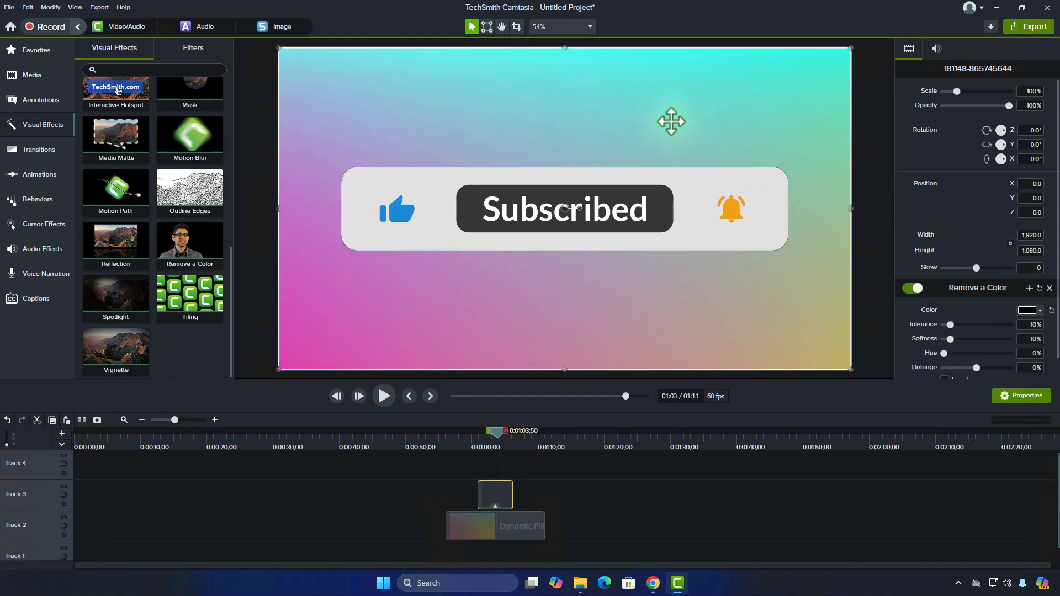
Scale the black-background clip to 35% at the canvas's bottom centre (Y about -351) and return the playhead to the clip's start.
{"action": "left_click", "coordinate": [1034, 92]}
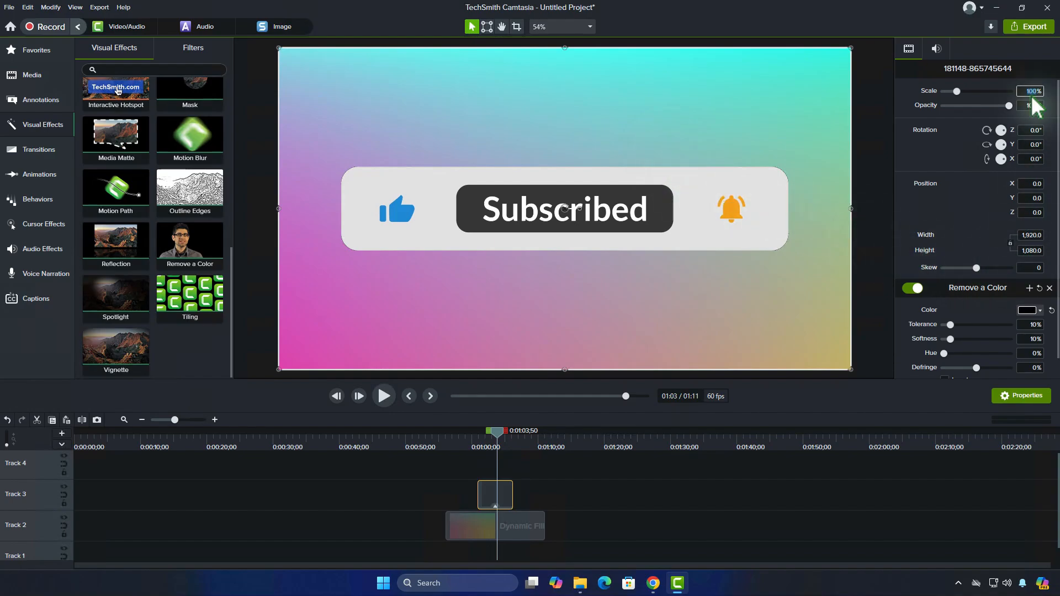
{"action": "type", "text": "35"}
{"action": "key", "text": "Return"}
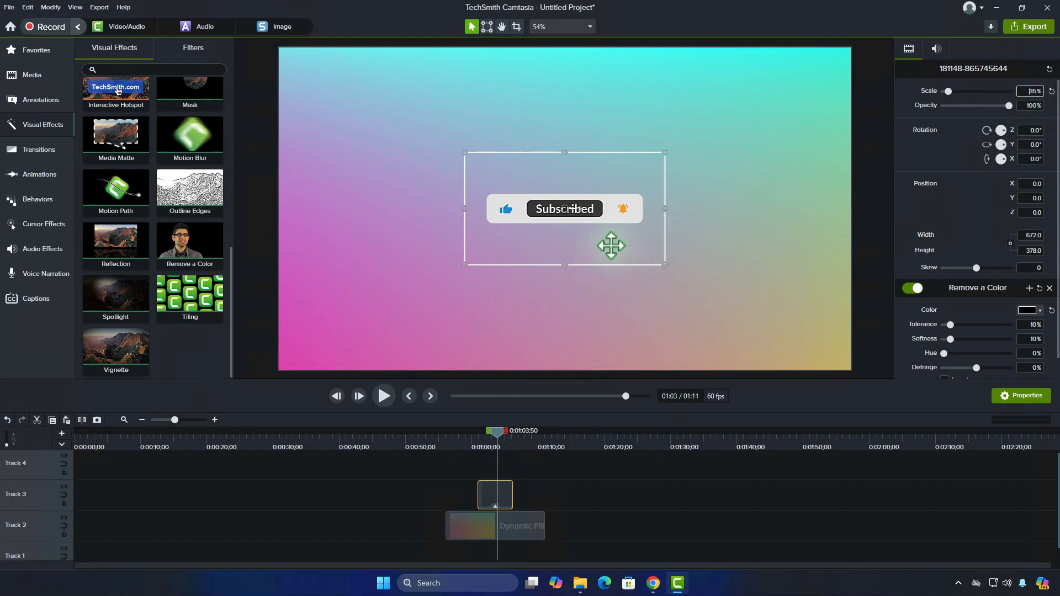
{"action": "left_click_drag", "start_coordinate": [615, 215], "coordinate": [589, 365]}
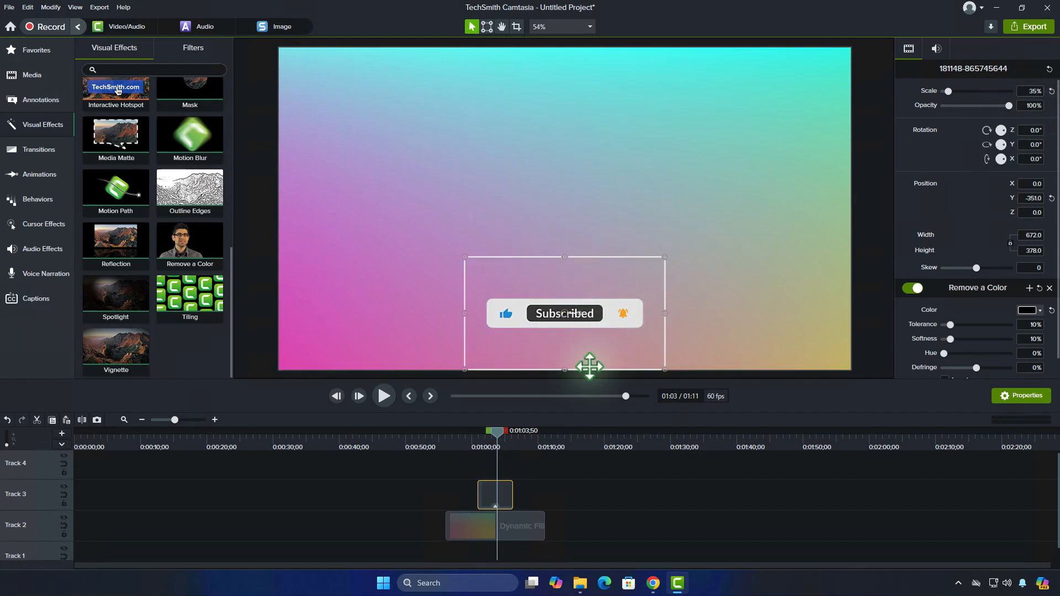
{"action": "left_click", "coordinate": [409, 396]}
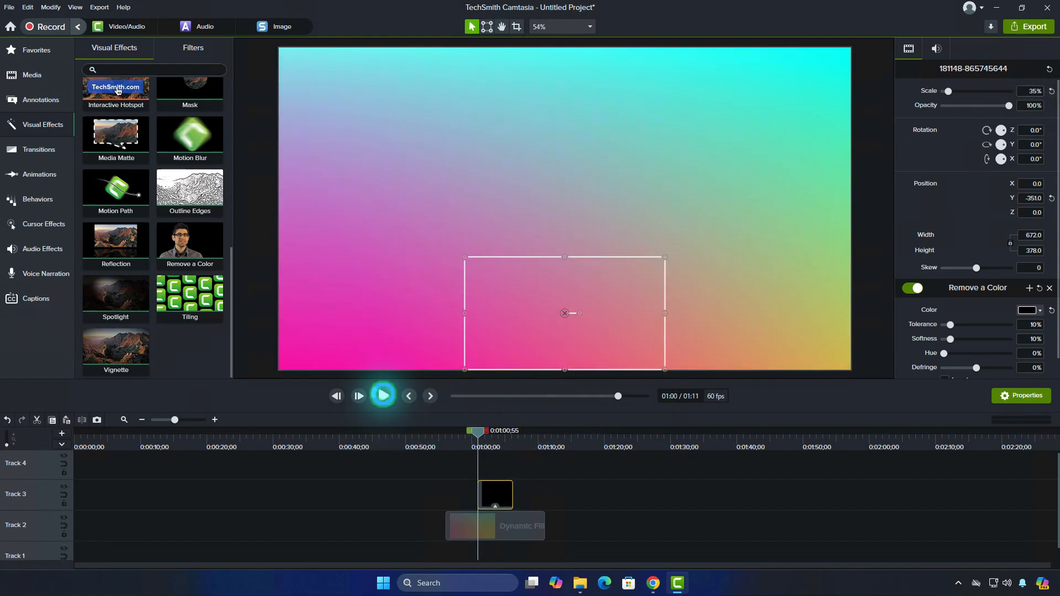
Play the timeline to preview the black-background subscribe clip over the gradient.
{"action": "left_click", "coordinate": [384, 396]}
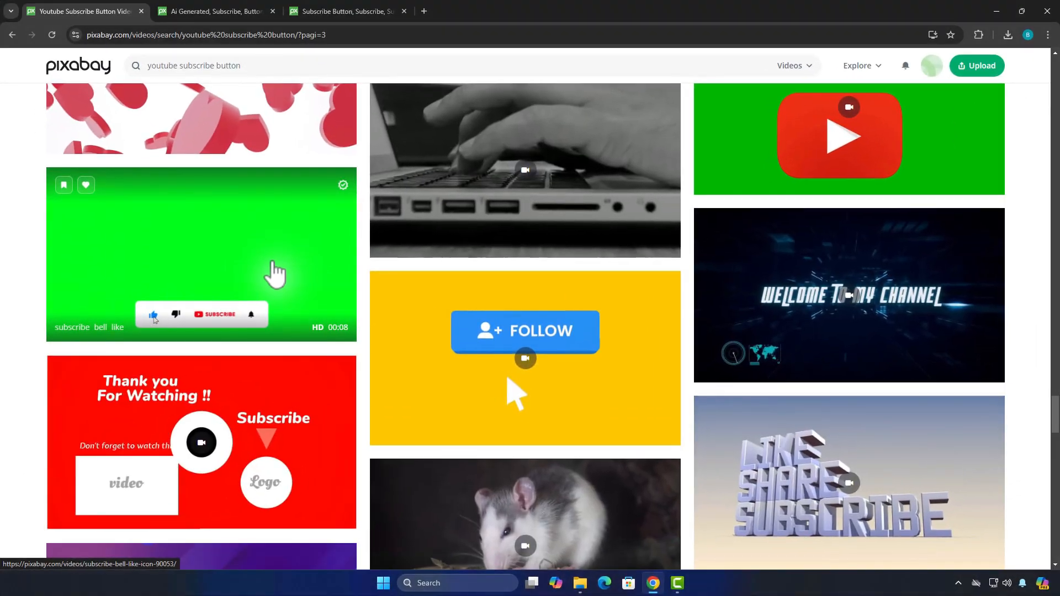
In the browser, open the green-screen subscribe, bell and like clip in a new tab and download it as a 1920×1080 MP4.
{"action": "right_click", "coordinate": [224, 223]}
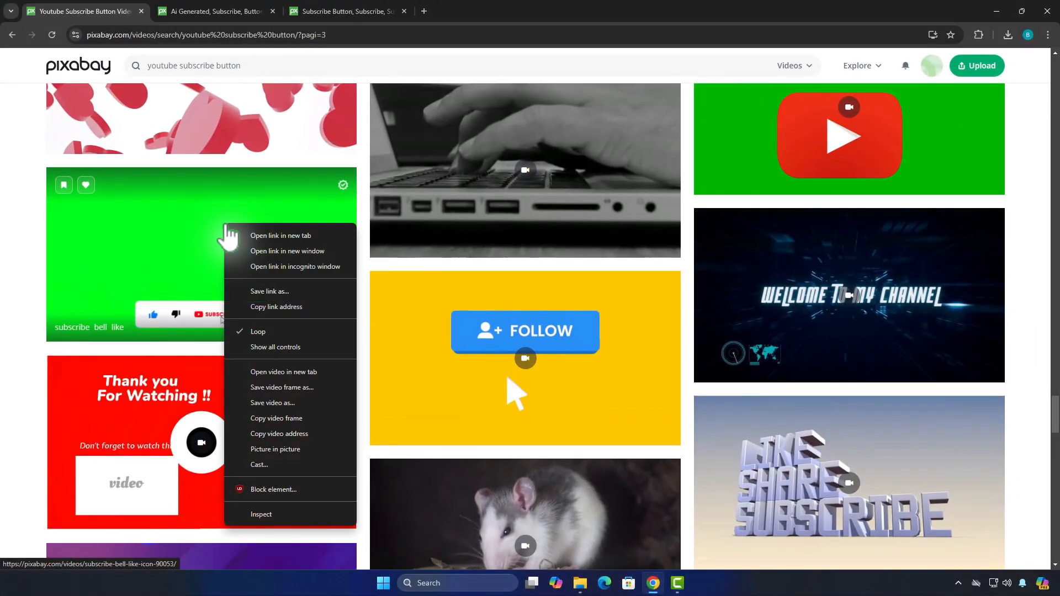
{"action": "left_click", "coordinate": [291, 234]}
{"action": "left_click", "coordinate": [237, 10]}
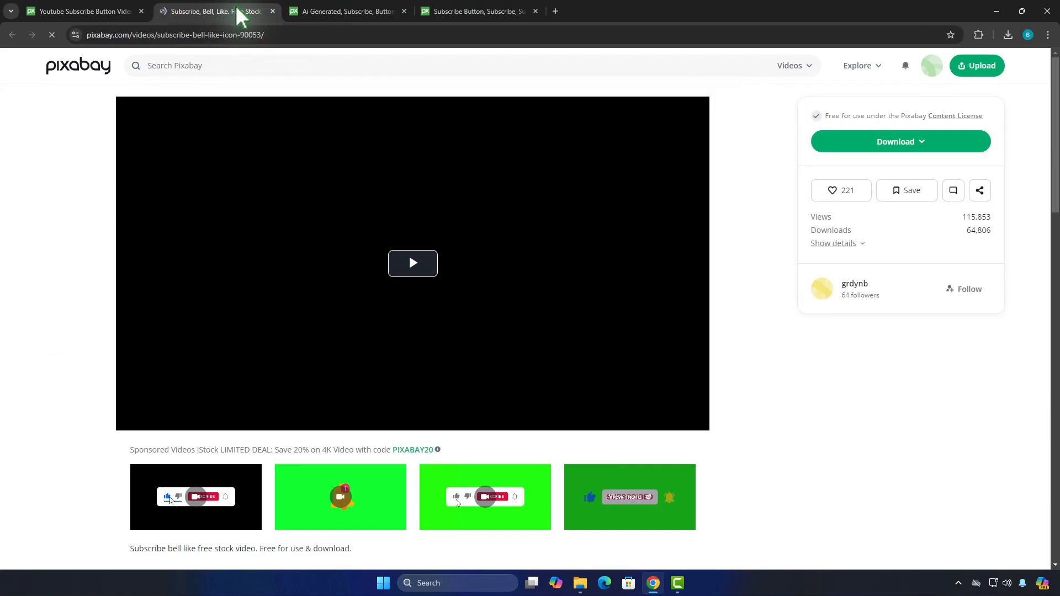
{"action": "left_click", "coordinate": [922, 148]}
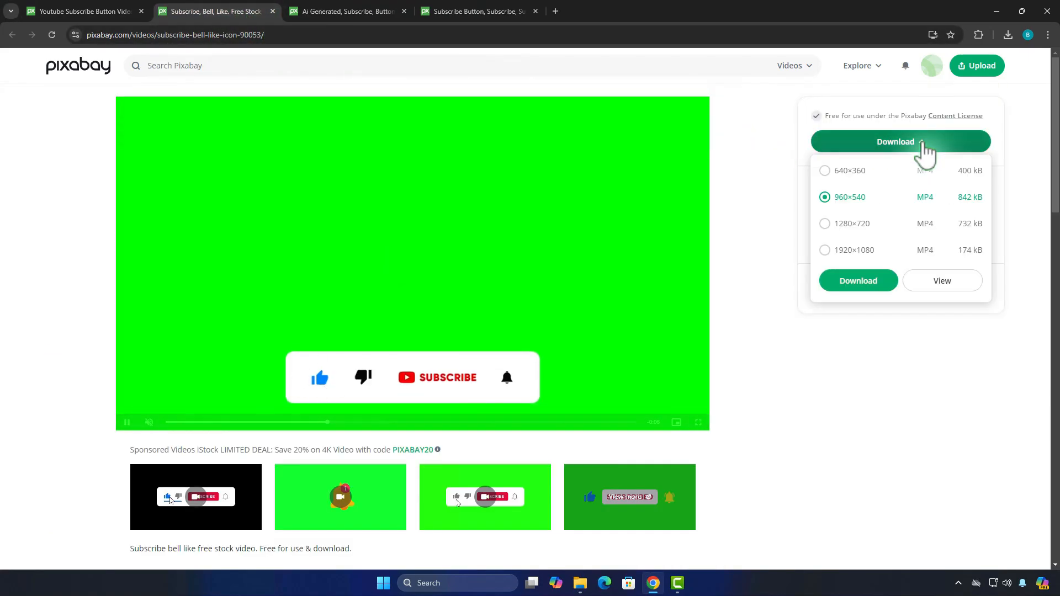
{"action": "left_click", "coordinate": [875, 284]}
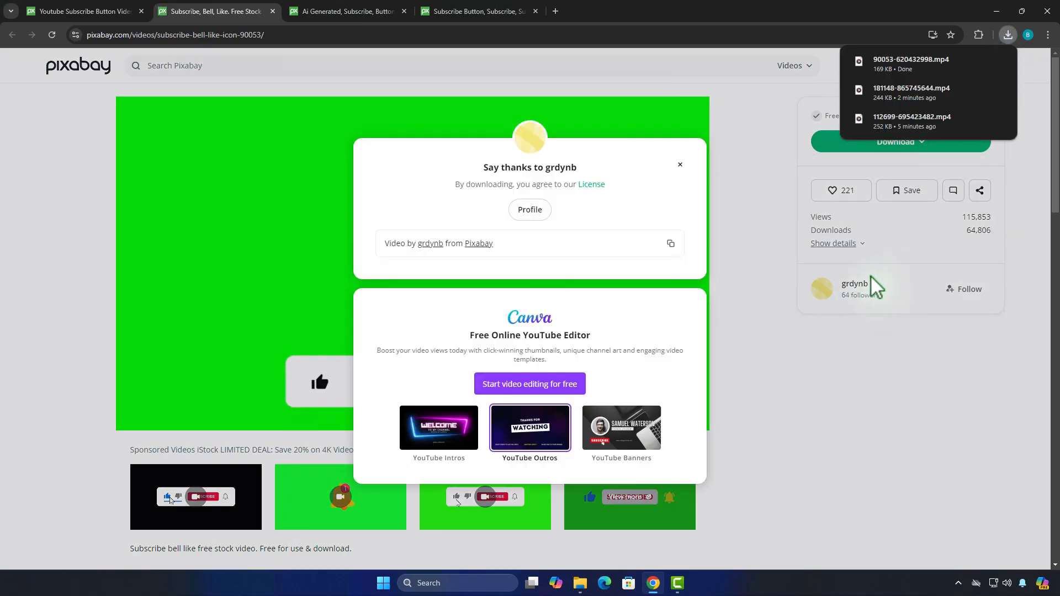
{"action": "left_click", "coordinate": [994, 15]}
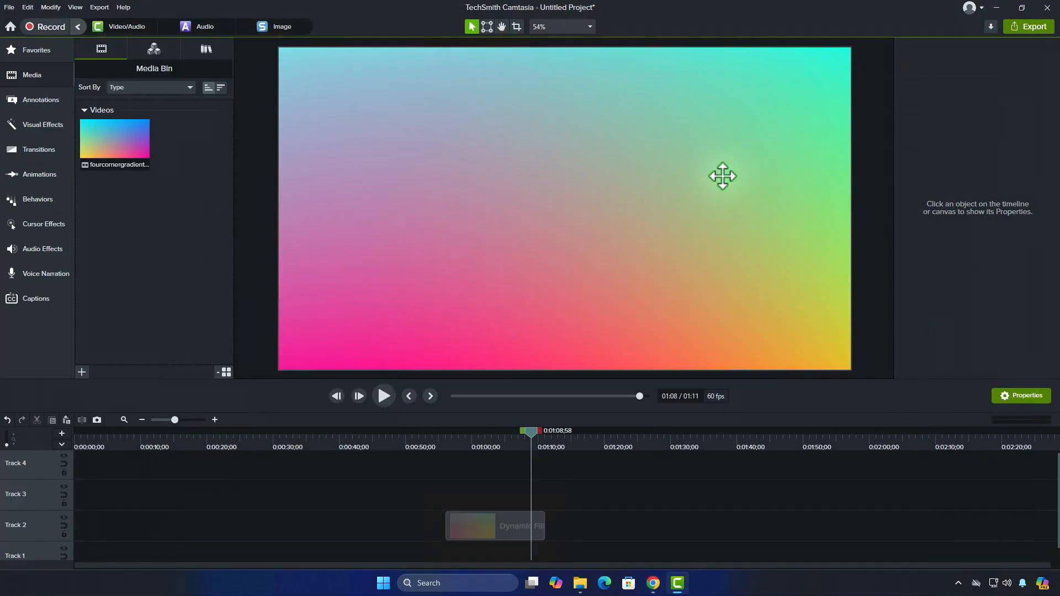
{"action": "double_click", "coordinate": [206, 220]}
{"action": "double_click", "coordinate": [171, 120]}
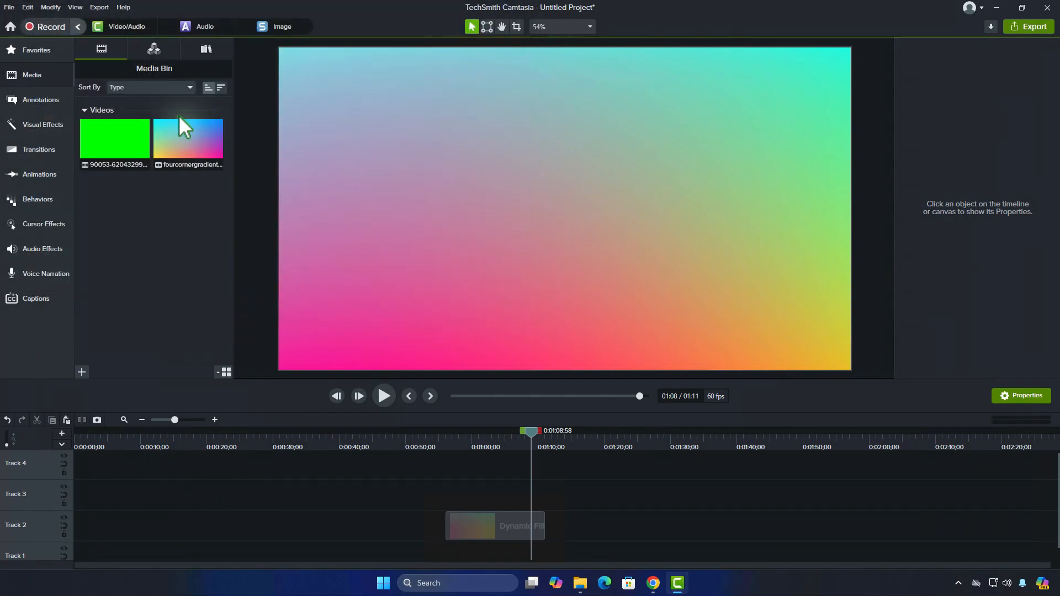
{"action": "left_click_drag", "start_coordinate": [108, 145], "coordinate": [484, 501]}
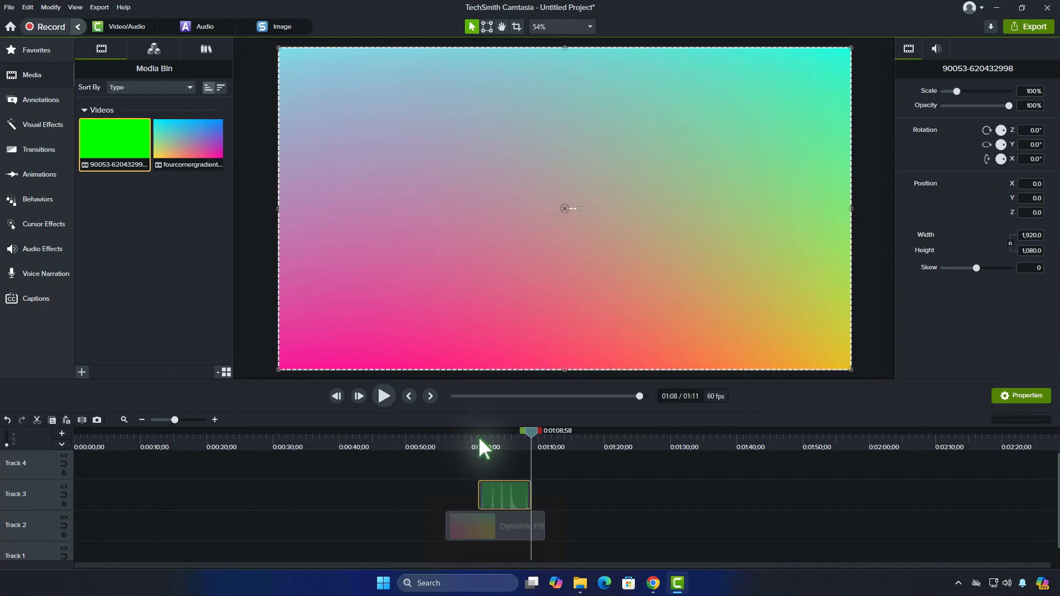
Apply Remove a Color to the new subscribe clip to remove its green background, and scale the clip to 80%.
{"action": "left_click", "coordinate": [488, 434]}
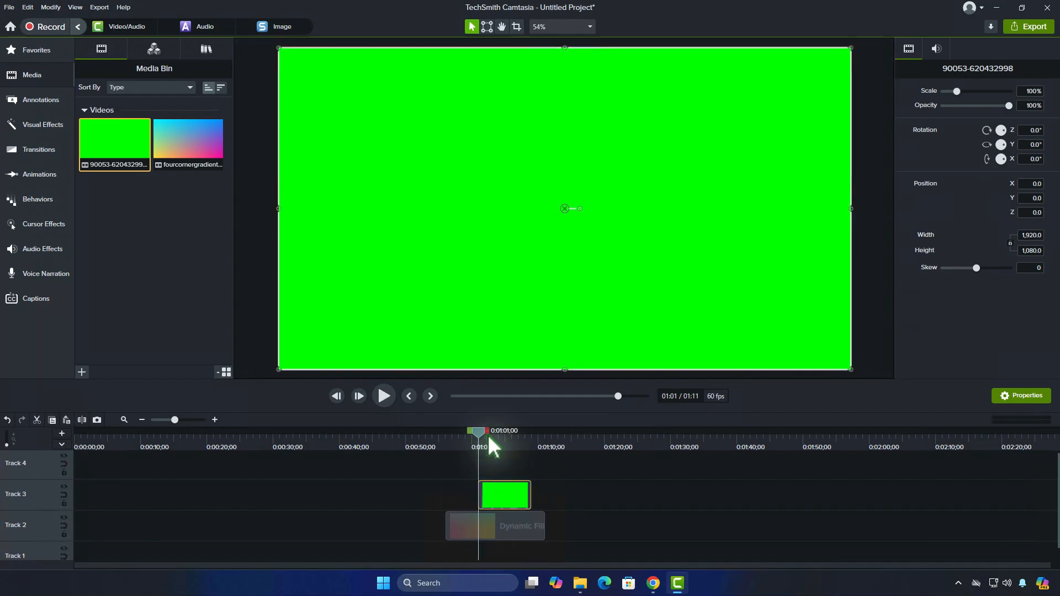
{"action": "left_click", "coordinate": [42, 125]}
{"action": "left_click_drag", "start_coordinate": [190, 243], "coordinate": [354, 243]}
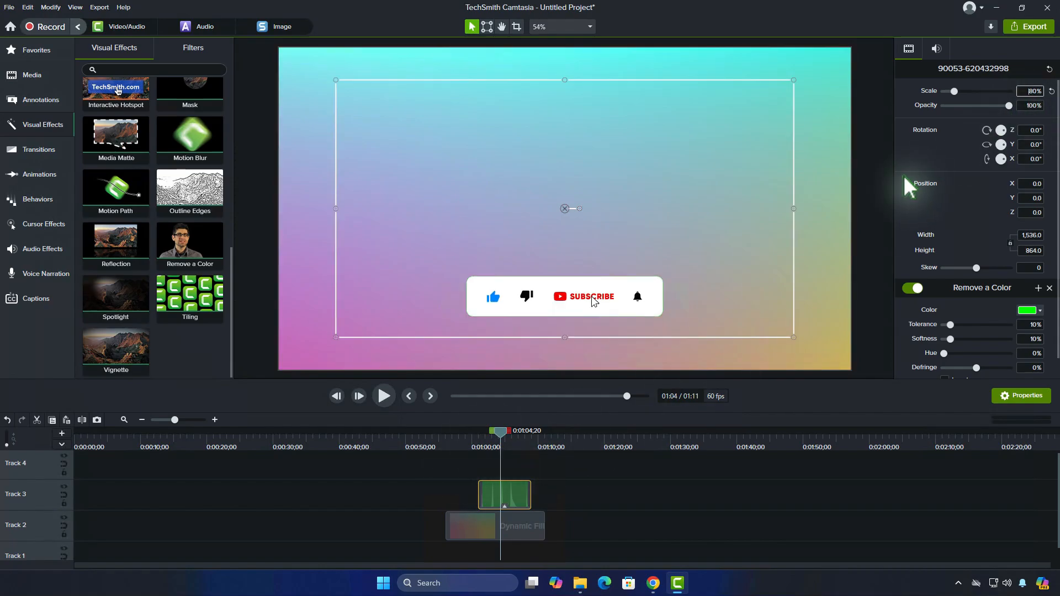
Move the green-screen clip straight down to the canvas's bottom edge (Y -108) and preview it from its start.
{"action": "left_click_drag", "start_coordinate": [622, 303], "coordinate": [622, 335]}
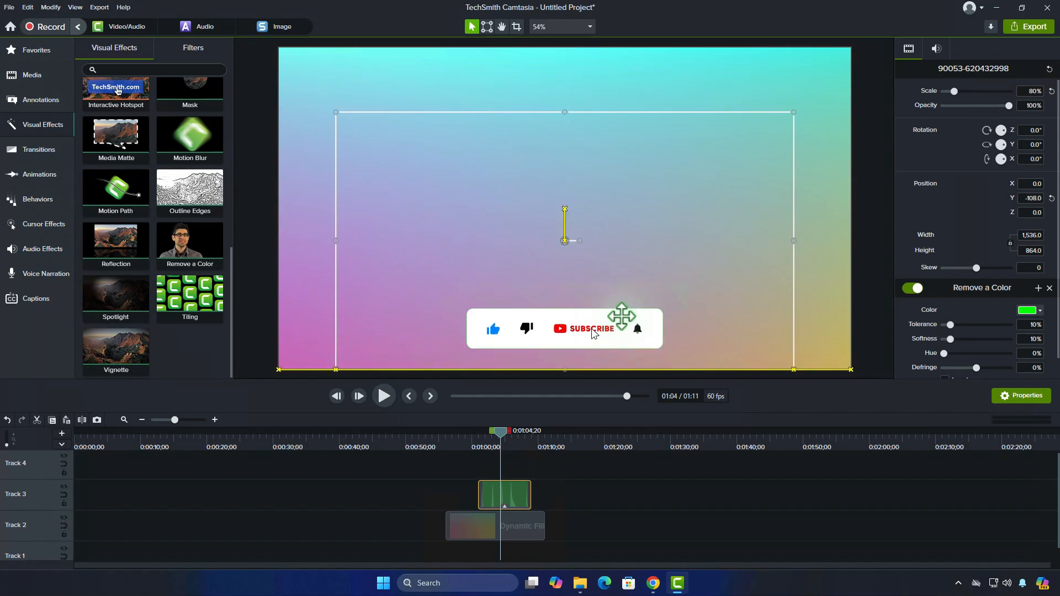
{"action": "left_click", "coordinate": [409, 396]}
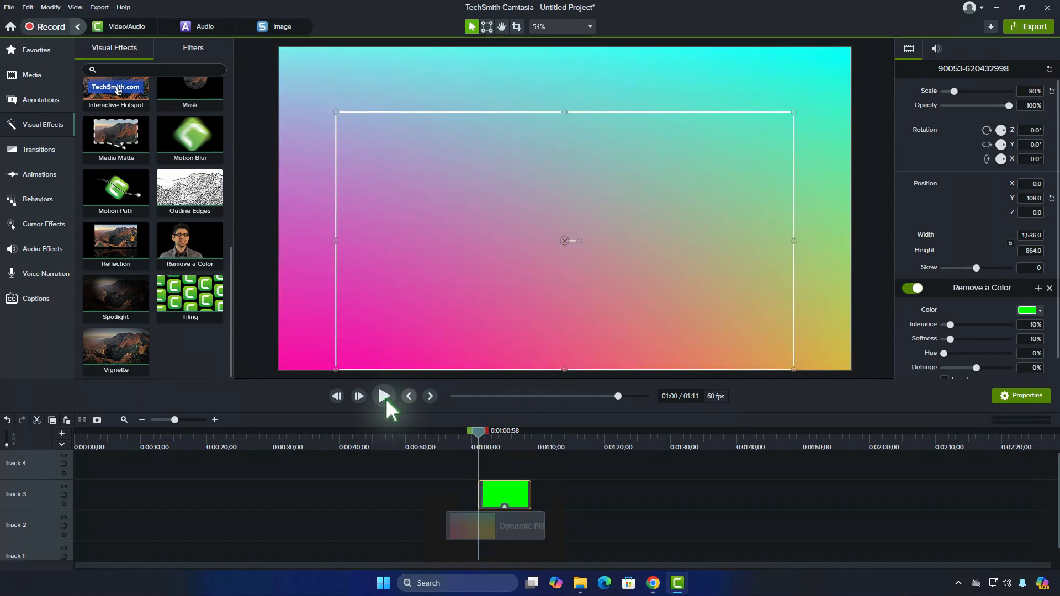
{"action": "left_click", "coordinate": [383, 396]}
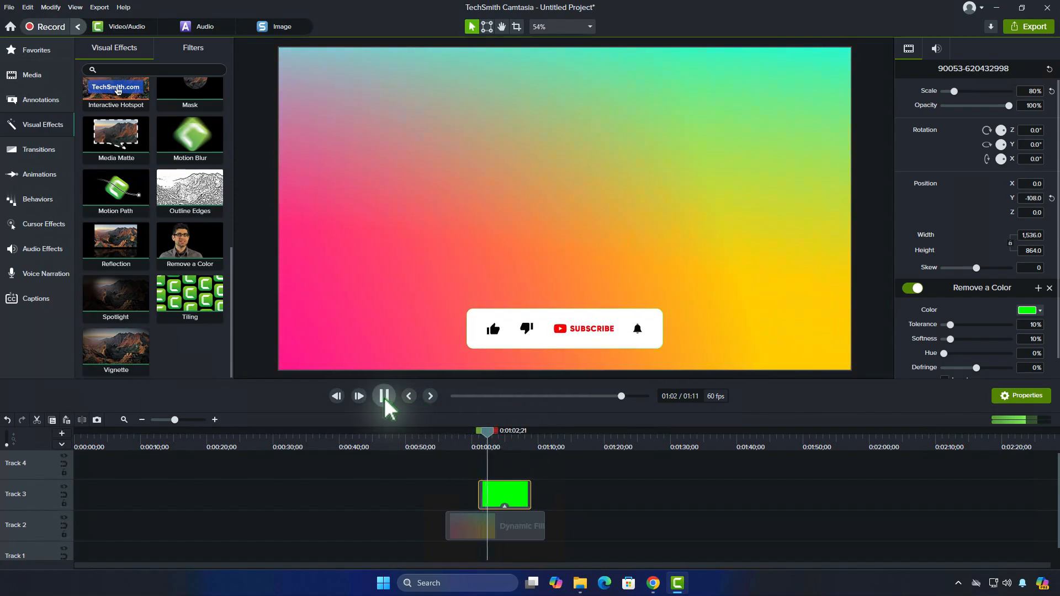